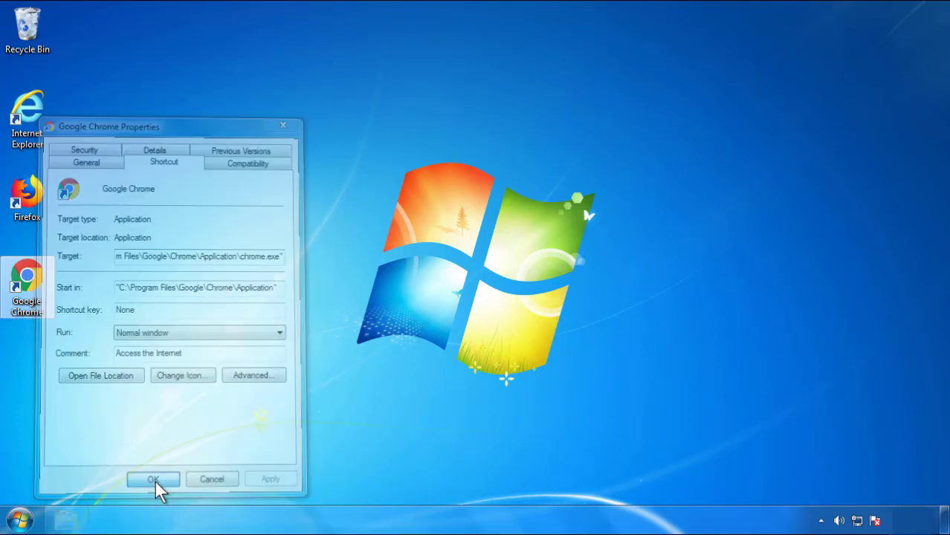
Accept the Google Chrome shortcut properties with OK and bring up the Start menu
{"action": "left_click", "coordinate": [20, 520]}
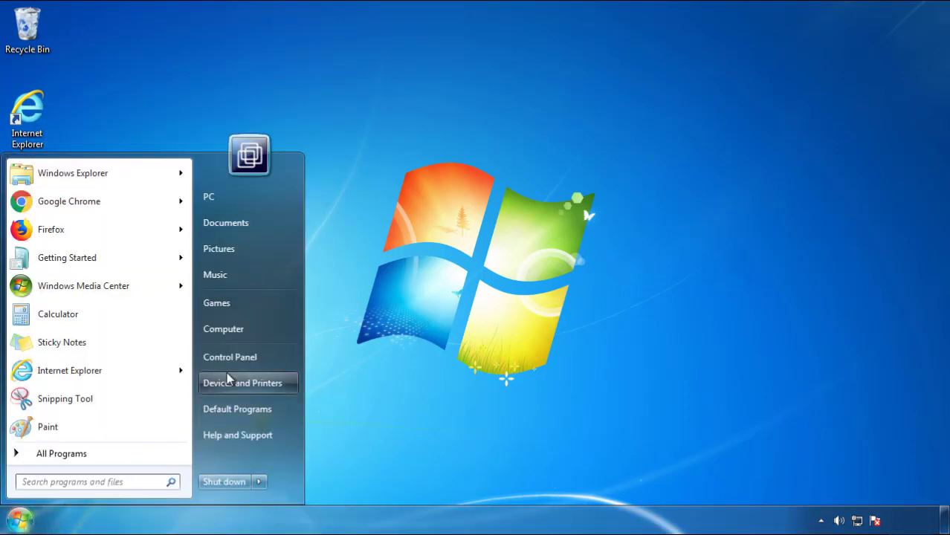
Uninstall SearchMine 2.00 from Programs and Features, sorted newest-first by Installed On
{"action": "left_click", "coordinate": [238, 354]}
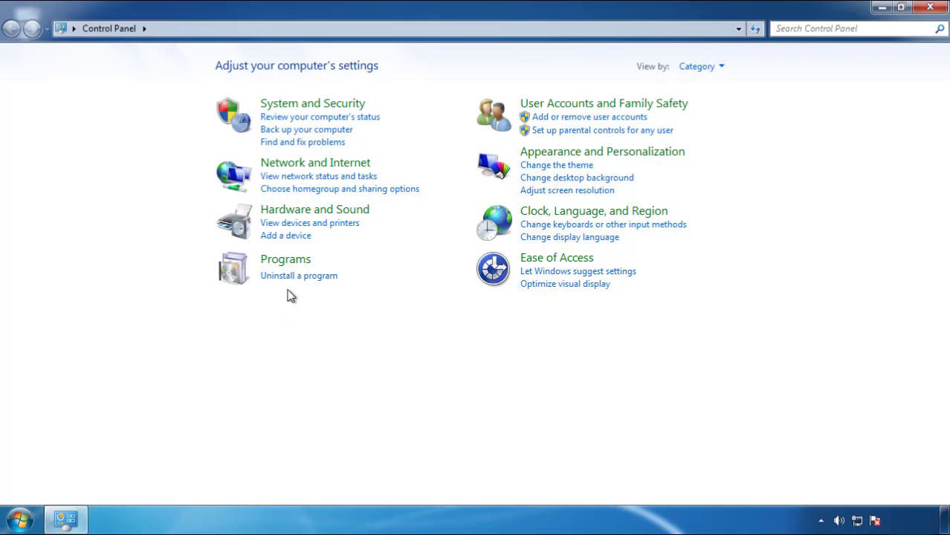
{"action": "left_click", "coordinate": [296, 277]}
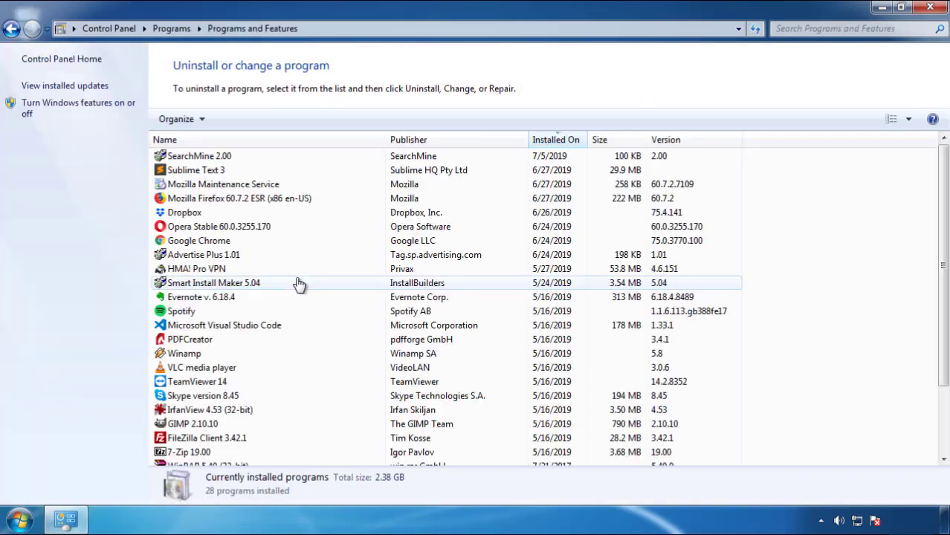
{"action": "left_click", "coordinate": [556, 141]}
{"action": "left_click", "coordinate": [554, 141]}
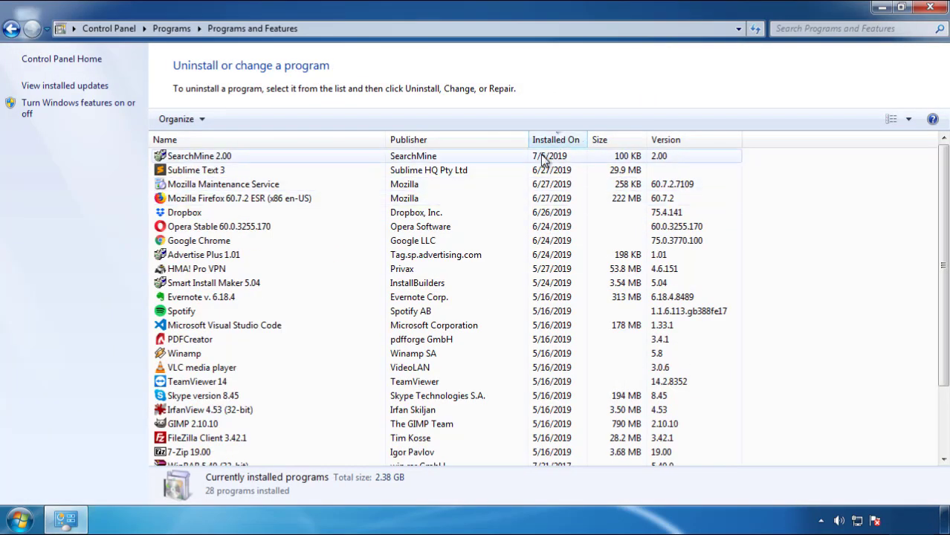
{"action": "left_click", "coordinate": [201, 160]}
{"action": "left_click", "coordinate": [236, 119]}
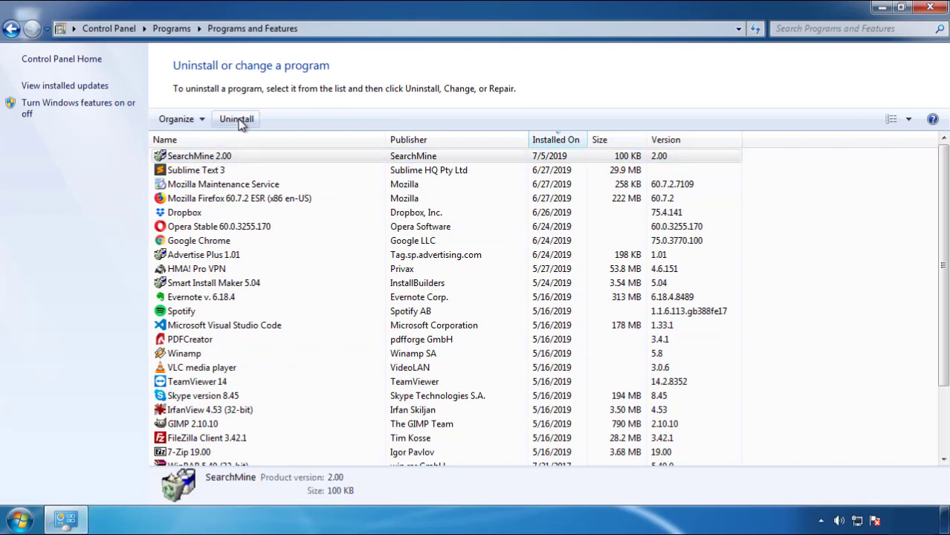
{"action": "left_click", "coordinate": [555, 394]}
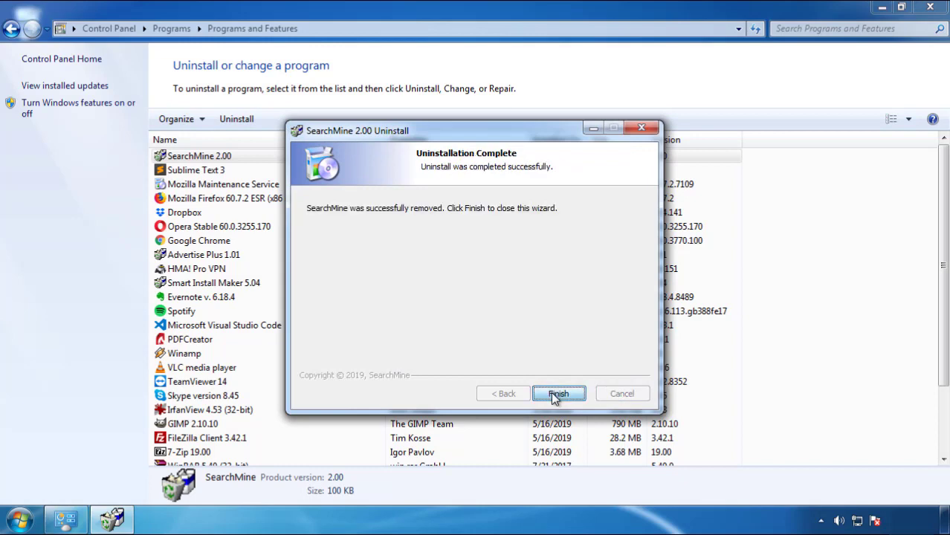
{"action": "left_click", "coordinate": [551, 392]}
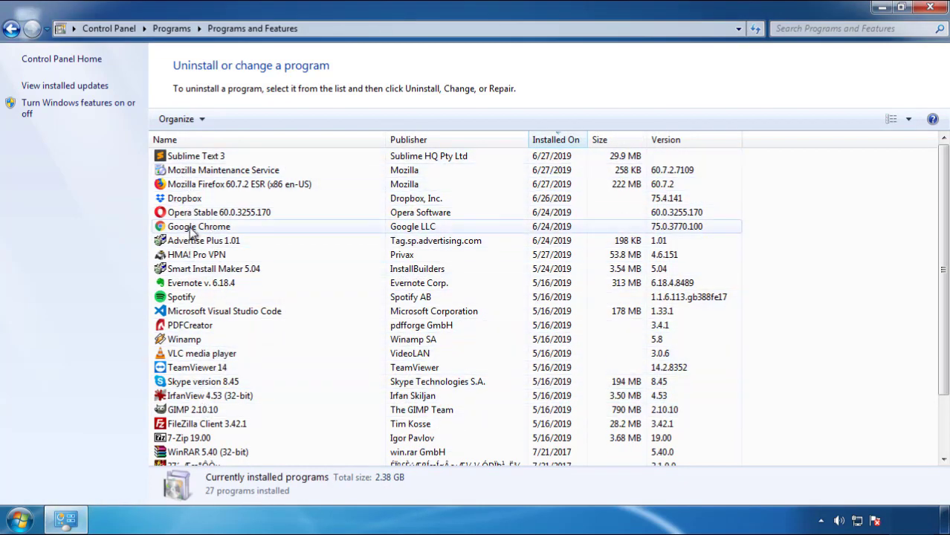
Close Programs and Features, restart Windows, and pick Safe Mode in Advanced Boot Options
{"action": "left_click", "coordinate": [931, 9]}
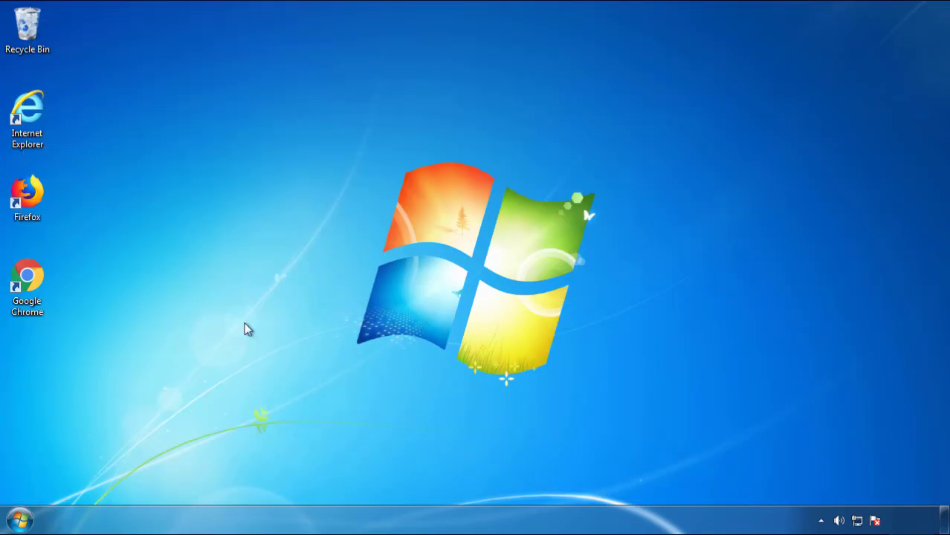
{"action": "left_click", "coordinate": [3, 520]}
{"action": "left_click", "coordinate": [258, 483]}
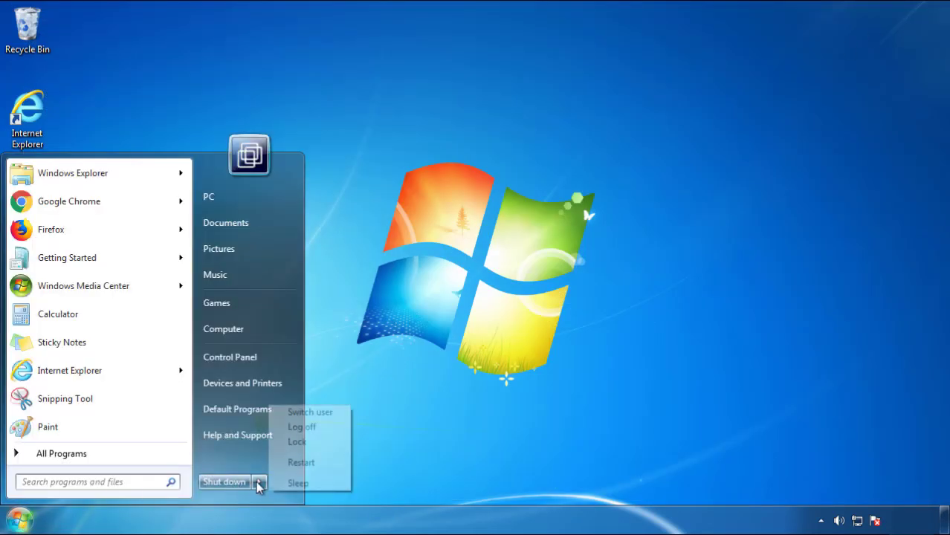
{"action": "left_click", "coordinate": [496, 407]}
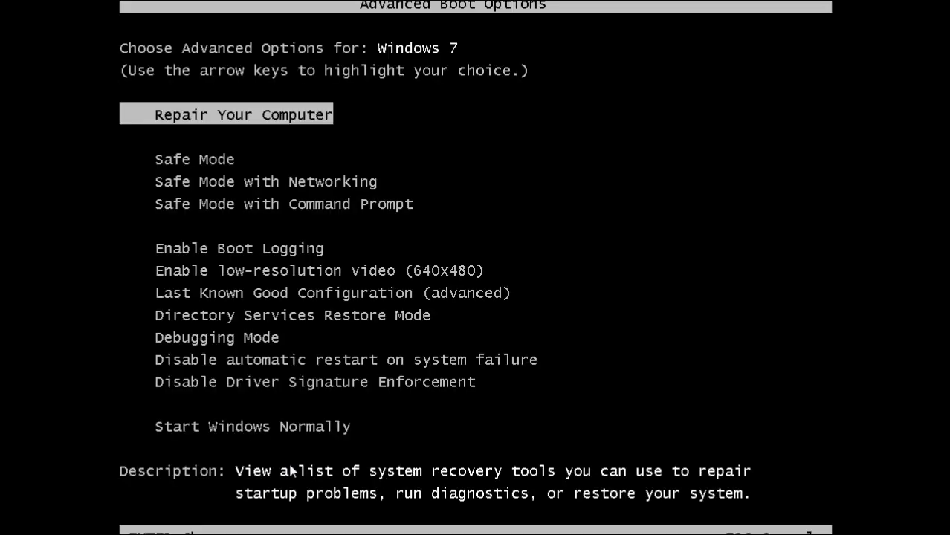
{"action": "key", "text": "Down"}
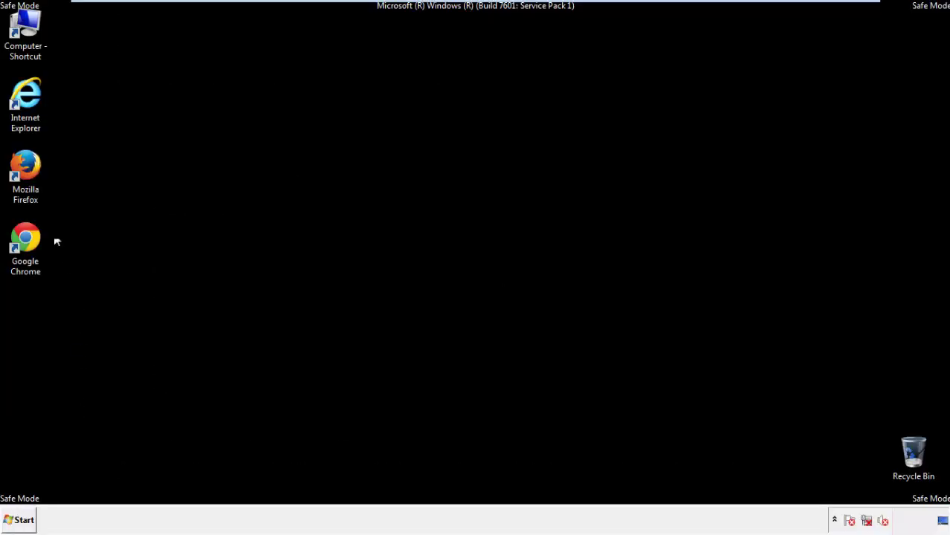
Launch Firefox, decline the default-browser prompt, and make the Menu Bar visible
{"action": "double_click", "coordinate": [34, 171]}
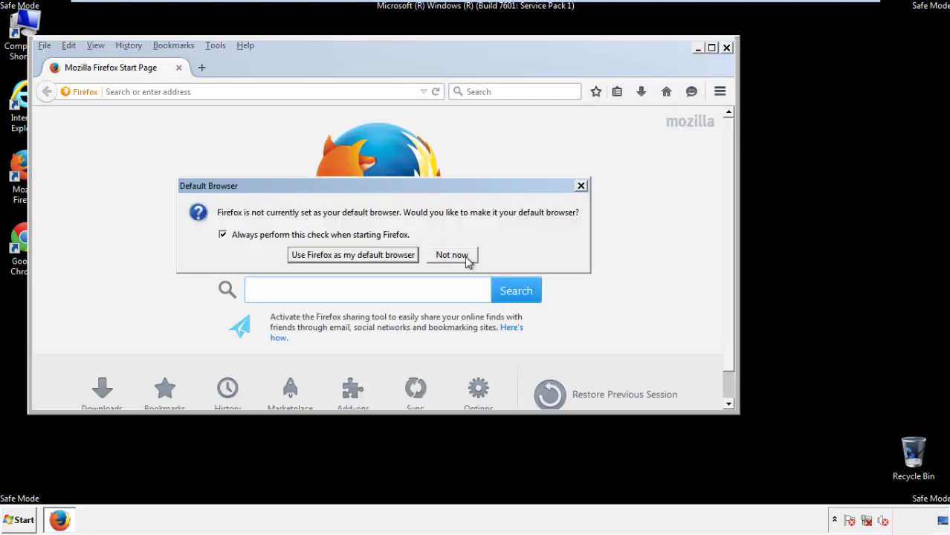
{"action": "left_click", "coordinate": [453, 255]}
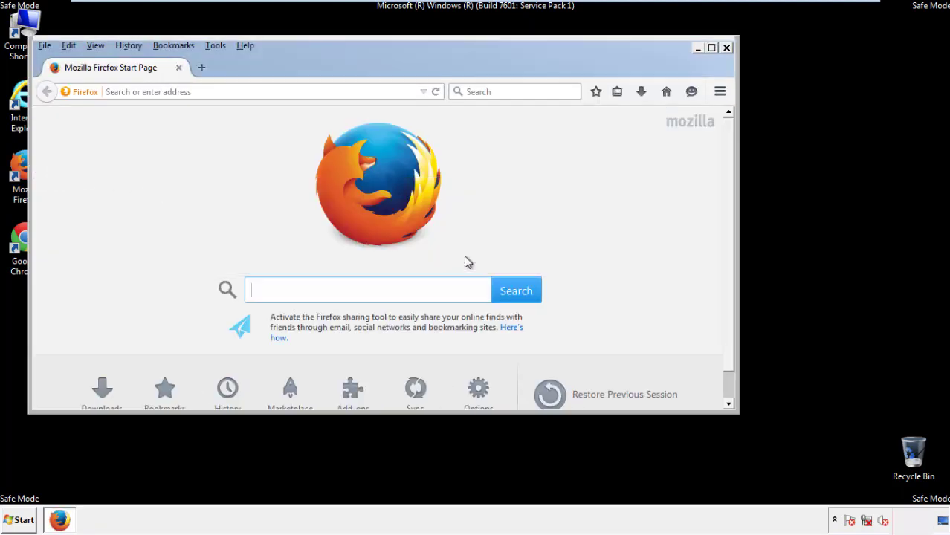
{"action": "right_click", "coordinate": [292, 62]}
{"action": "left_click", "coordinate": [316, 113]}
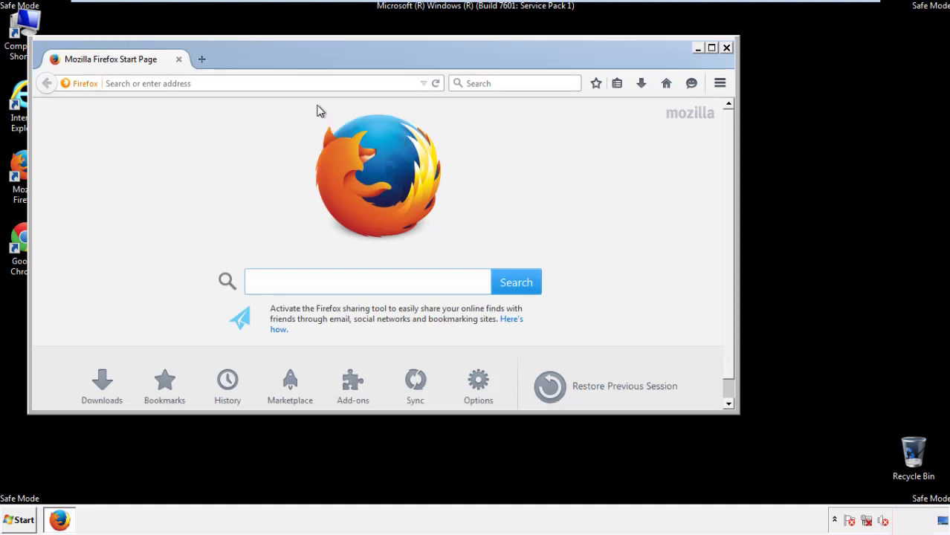
{"action": "right_click", "coordinate": [298, 61]}
{"action": "left_click", "coordinate": [310, 116]}
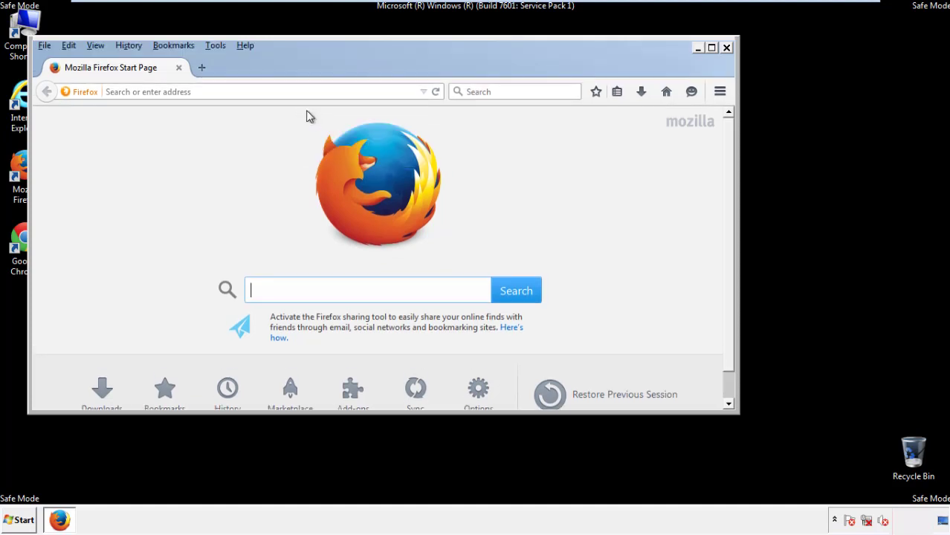
Clear recent history for Everything with all data types, including offline data and site preferences, checked
{"action": "left_click", "coordinate": [128, 46]}
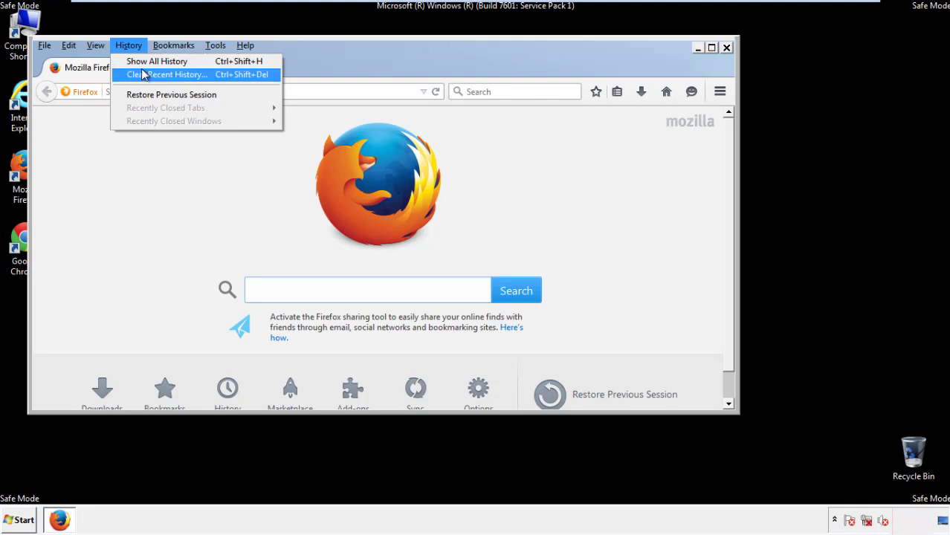
{"action": "left_click", "coordinate": [142, 74]}
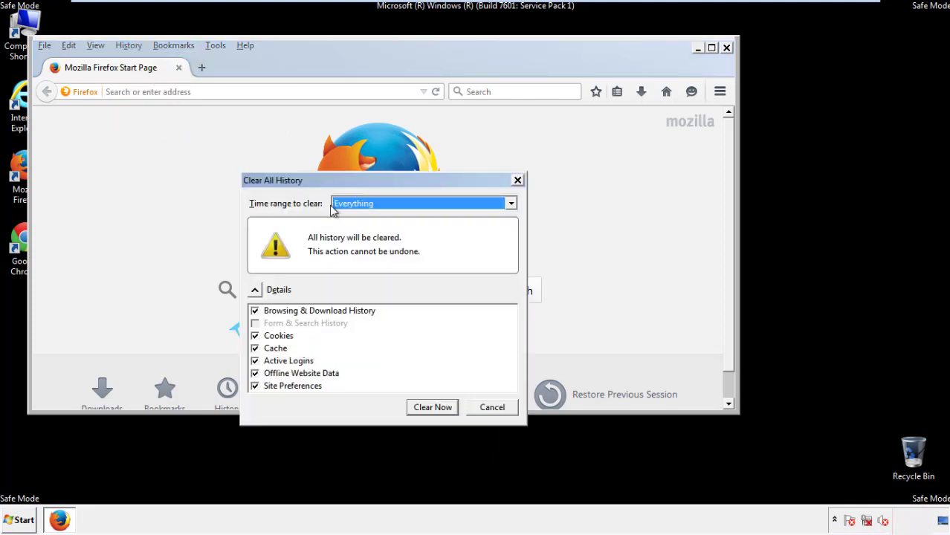
{"action": "left_click", "coordinate": [354, 205]}
{"action": "left_click", "coordinate": [357, 279]}
{"action": "left_click", "coordinate": [255, 373]}
{"action": "left_click", "coordinate": [255, 373]}
{"action": "left_click", "coordinate": [255, 387]}
{"action": "left_click", "coordinate": [255, 387]}
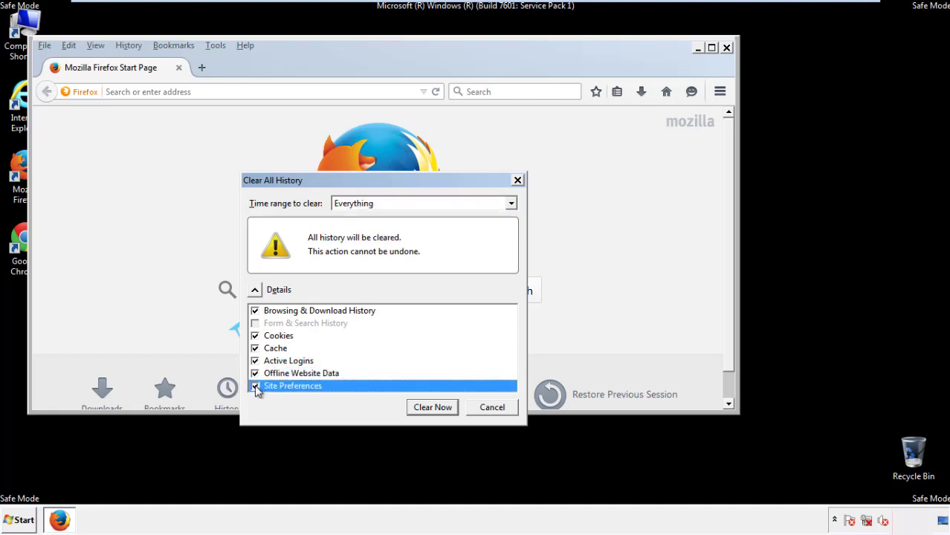
{"action": "left_click", "coordinate": [433, 407]}
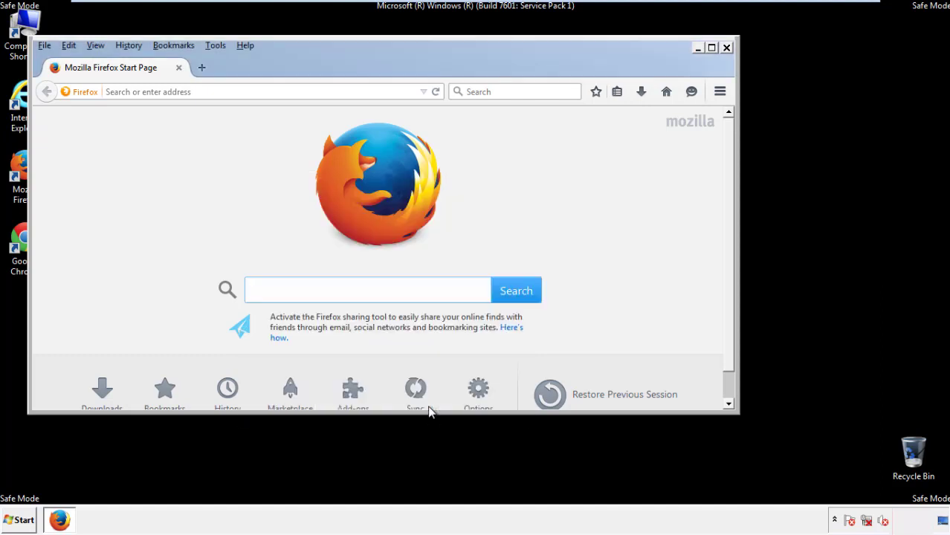
Refresh Firefox to its defaults from the Troubleshooting Information page and finish the import
{"action": "left_click", "coordinate": [244, 45]}
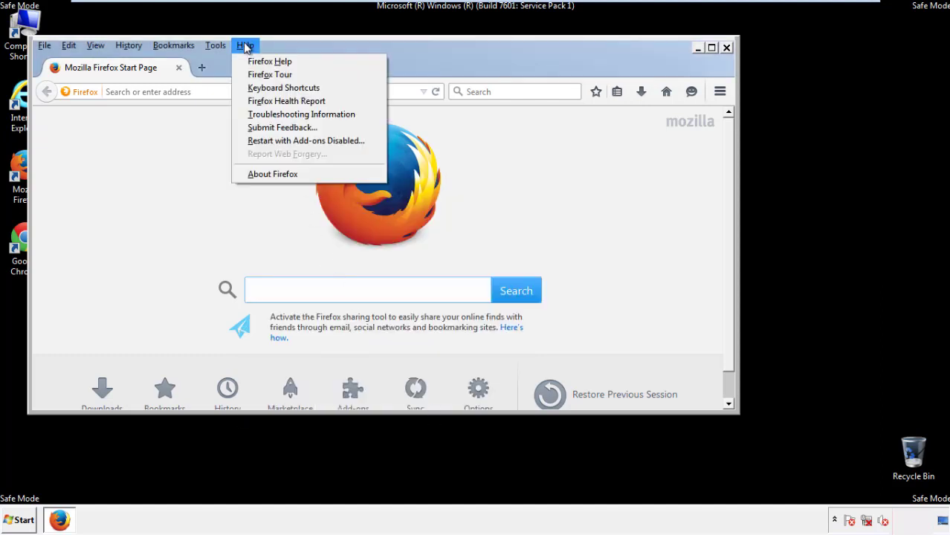
{"action": "left_click", "coordinate": [275, 114]}
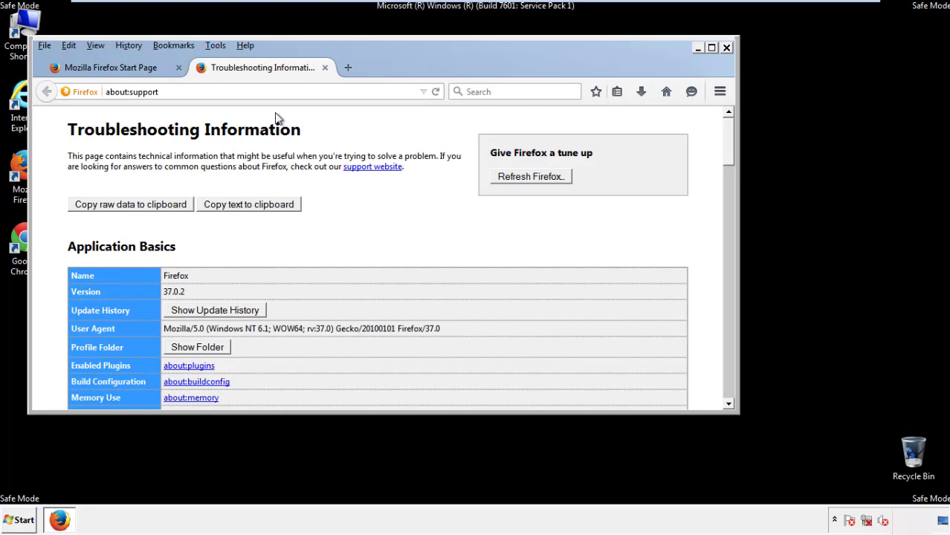
{"action": "left_click", "coordinate": [551, 180]}
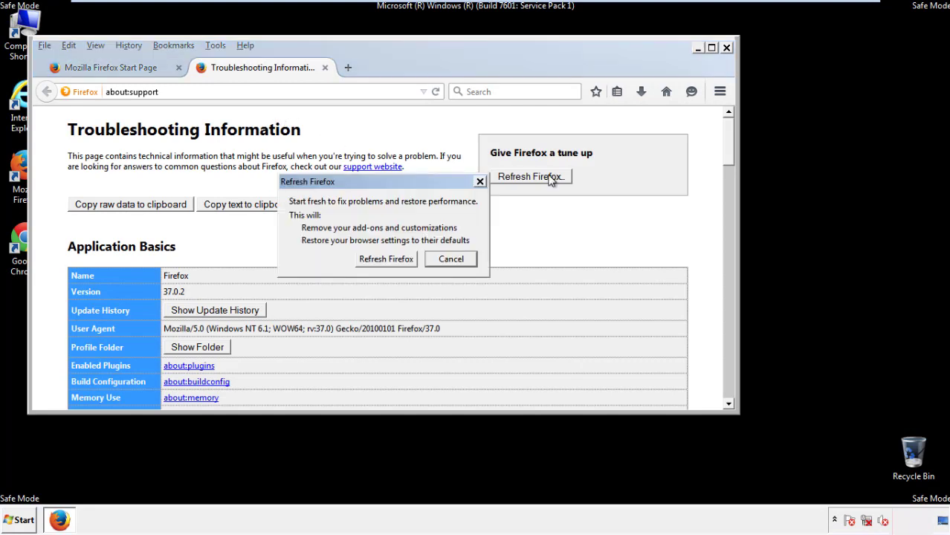
{"action": "left_click", "coordinate": [386, 259]}
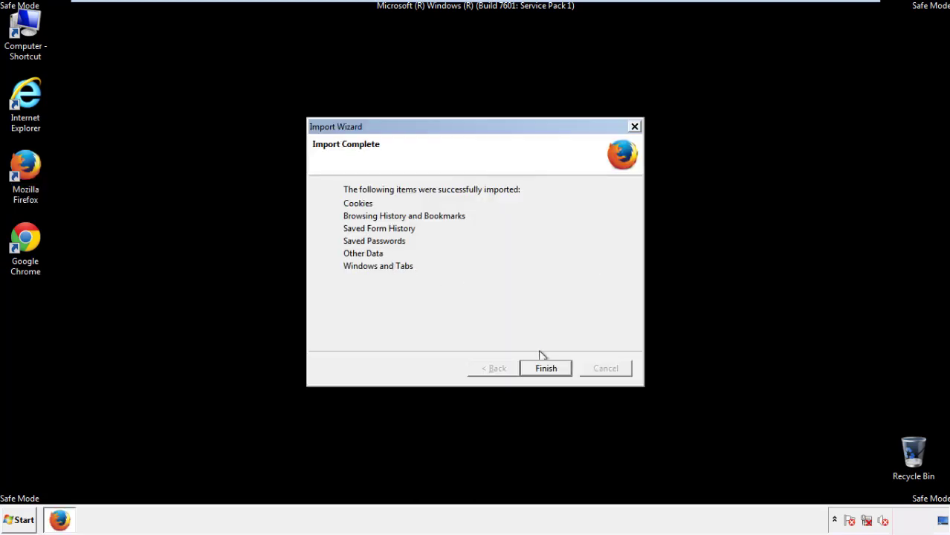
{"action": "left_click", "coordinate": [547, 369]}
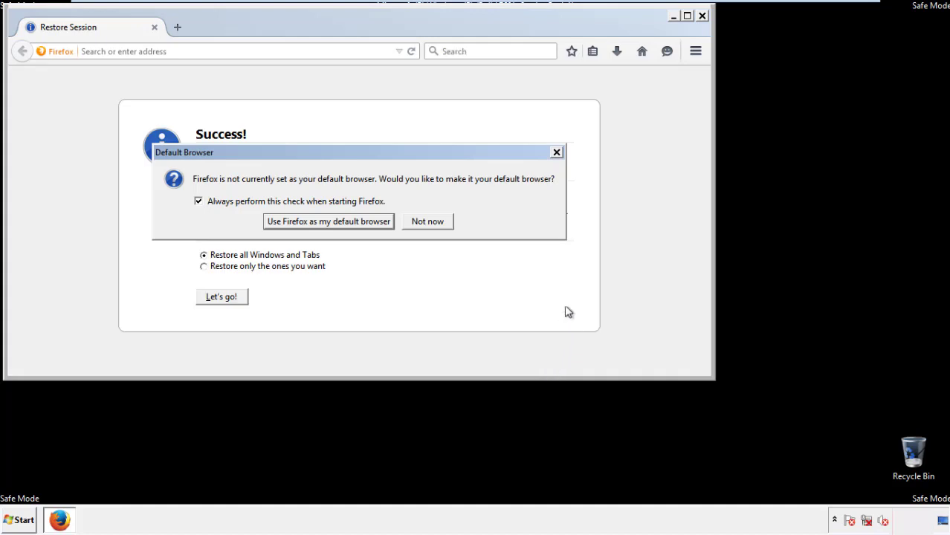
Decline the default-browser prompt, close Firefox, and select the Google Chrome desktop shortcut
{"action": "left_click", "coordinate": [429, 224]}
{"action": "left_click", "coordinate": [702, 15]}
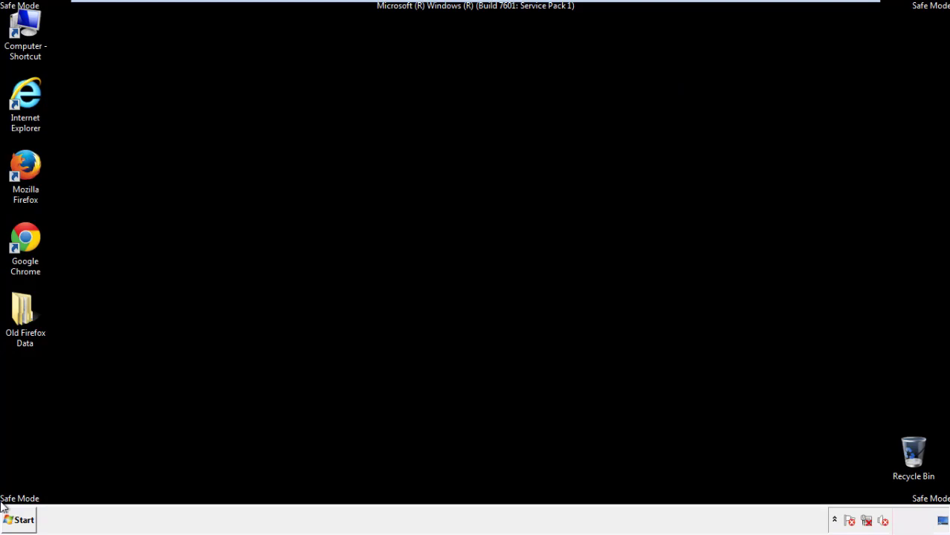
{"action": "left_click", "coordinate": [23, 236]}
Launch Chrome, dismiss the default-browser prompt, and go to Settings > History
{"action": "double_click", "coordinate": [22, 237]}
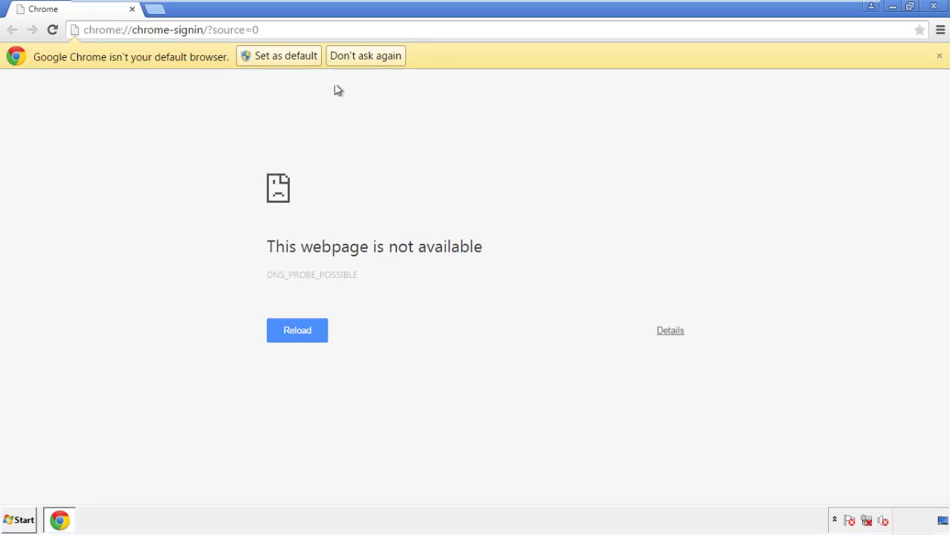
{"action": "left_click", "coordinate": [366, 56]}
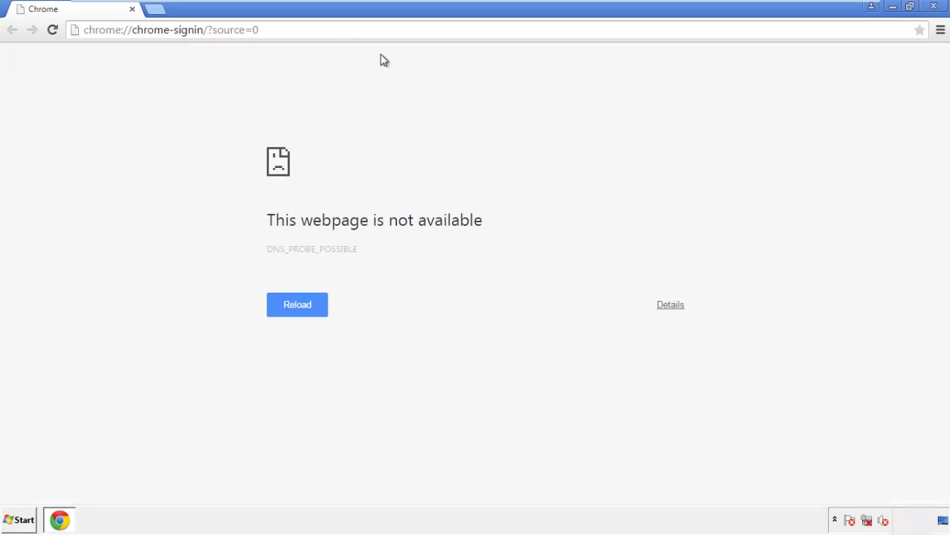
{"action": "left_click", "coordinate": [941, 31]}
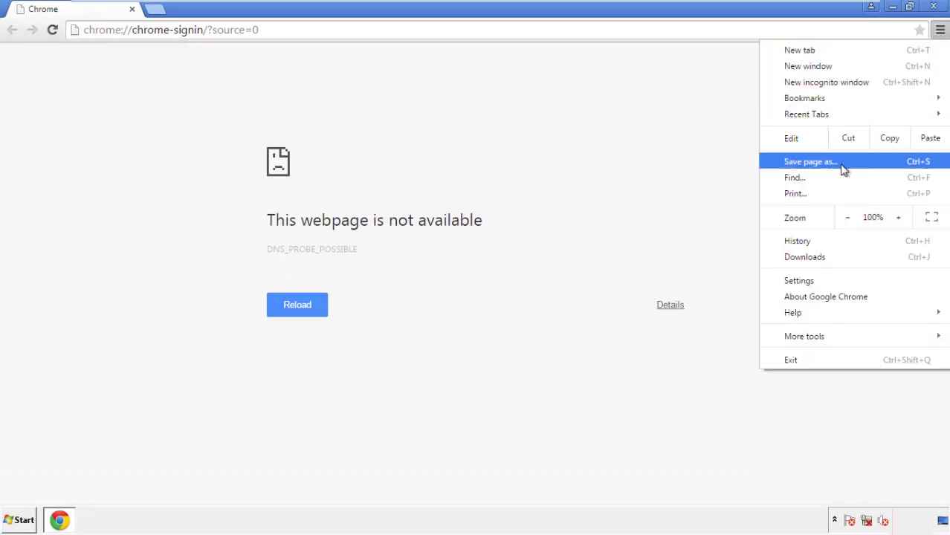
{"action": "left_click", "coordinate": [803, 281]}
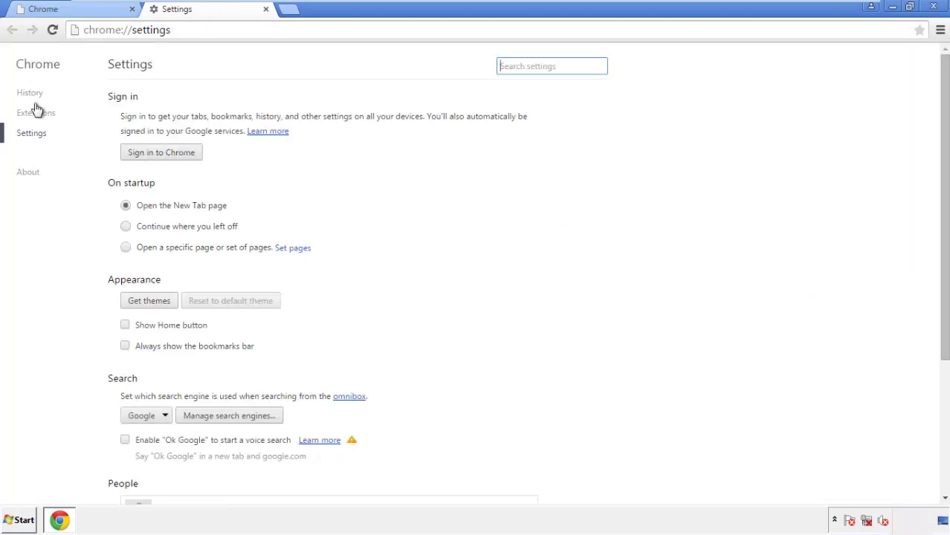
{"action": "left_click", "coordinate": [34, 95]}
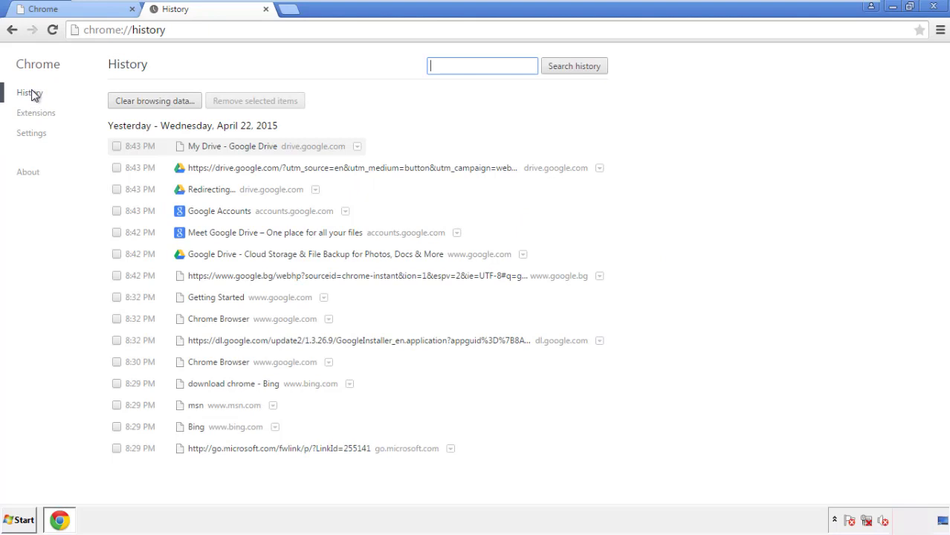
Clear browsing data from the beginning of time, including autofill form data
{"action": "left_click", "coordinate": [144, 104]}
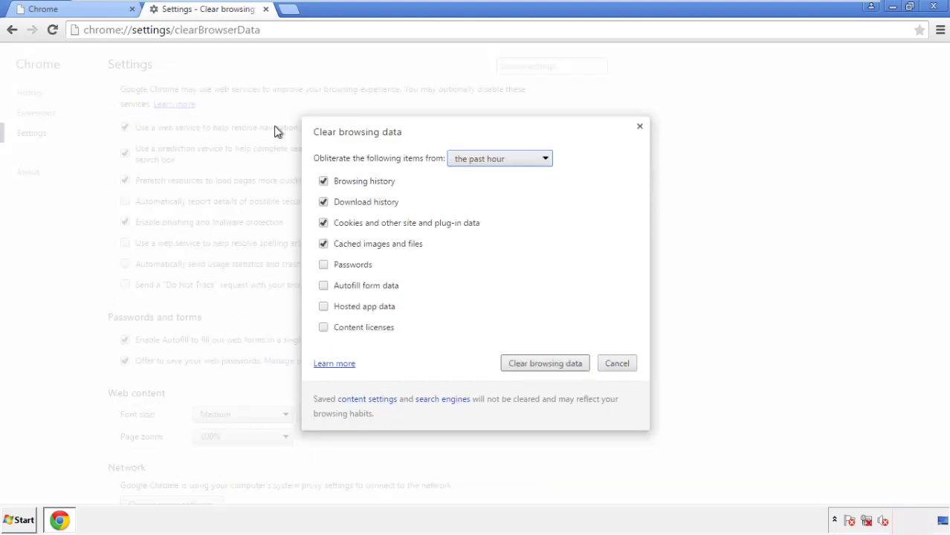
{"action": "left_click", "coordinate": [478, 160]}
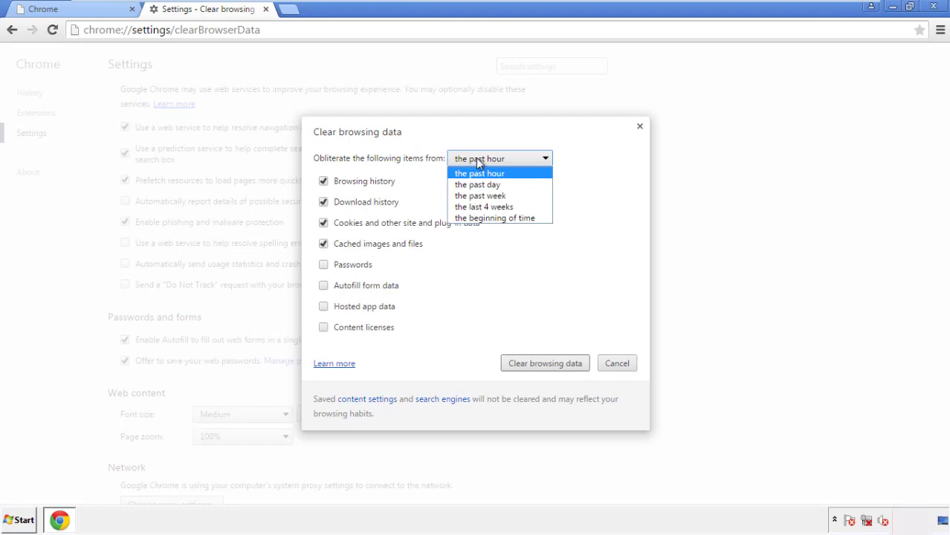
{"action": "left_click", "coordinate": [476, 219]}
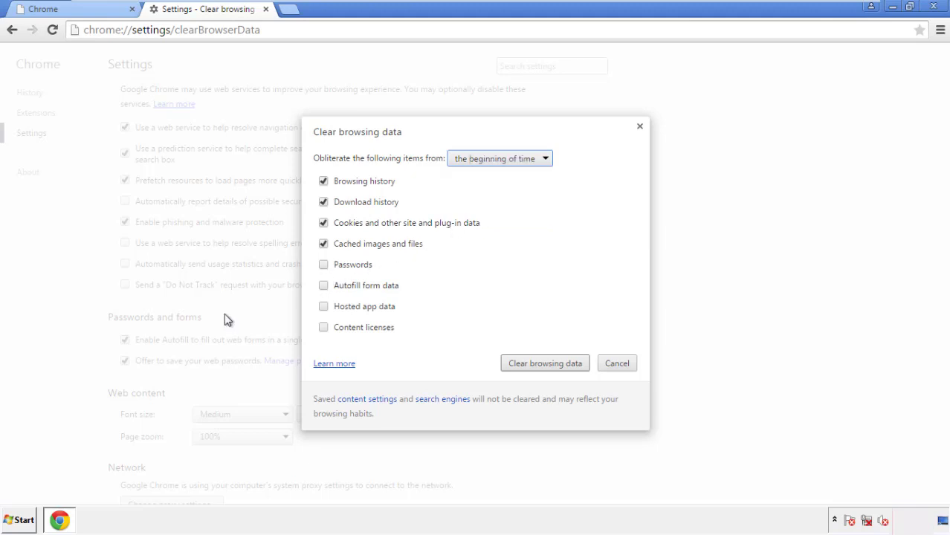
{"action": "left_click", "coordinate": [324, 287]}
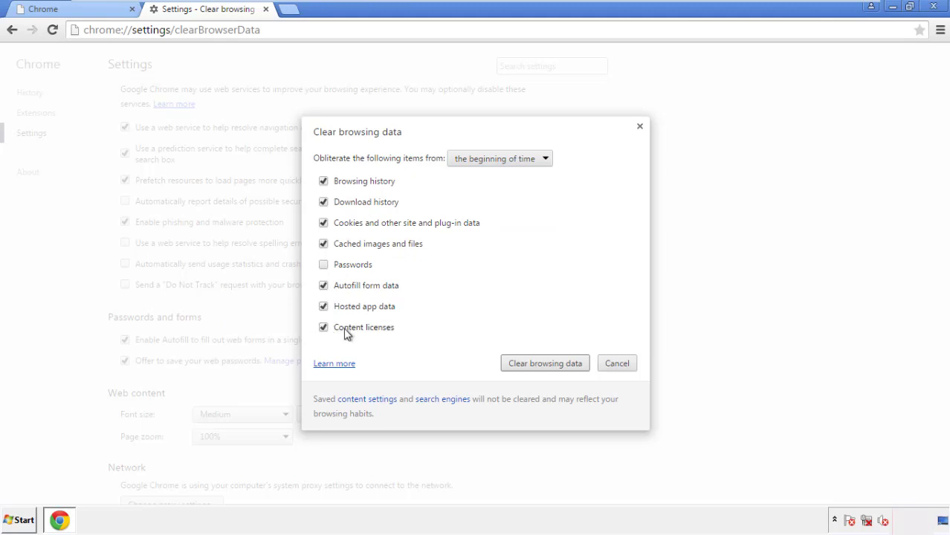
{"action": "left_click", "coordinate": [534, 364]}
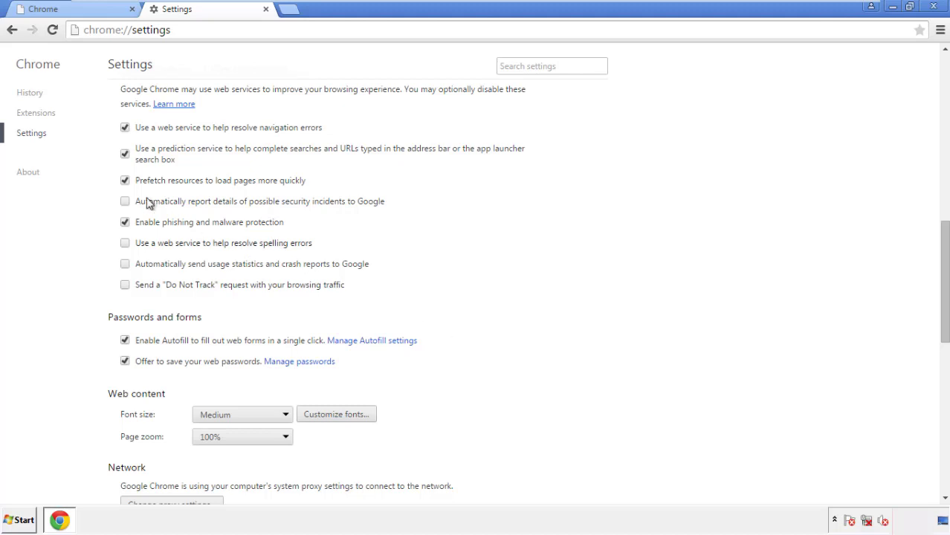
Scroll down to Reset settings, confirm resetting Chrome to defaults, and close the browser
{"action": "left_click_drag", "start_coordinate": [944, 236], "coordinate": [942, 401]}
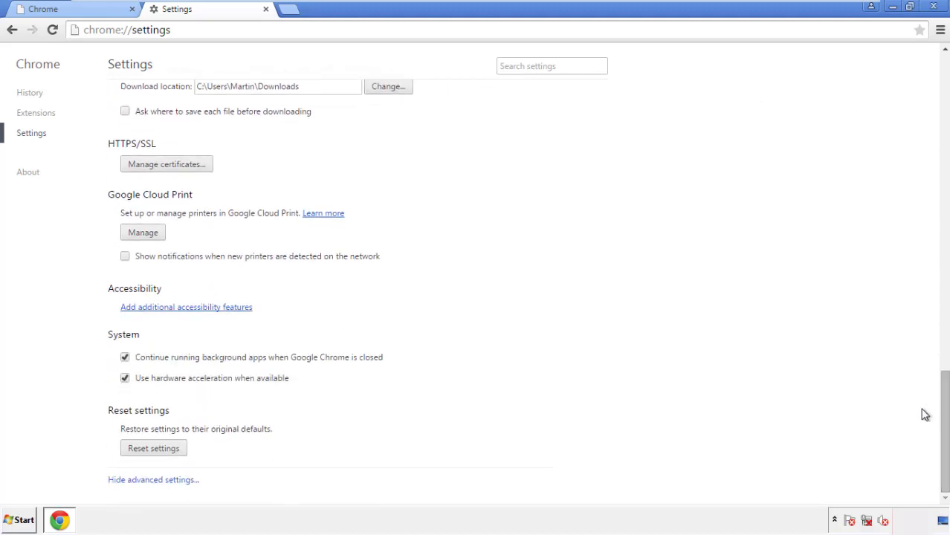
{"action": "left_click", "coordinate": [153, 449]}
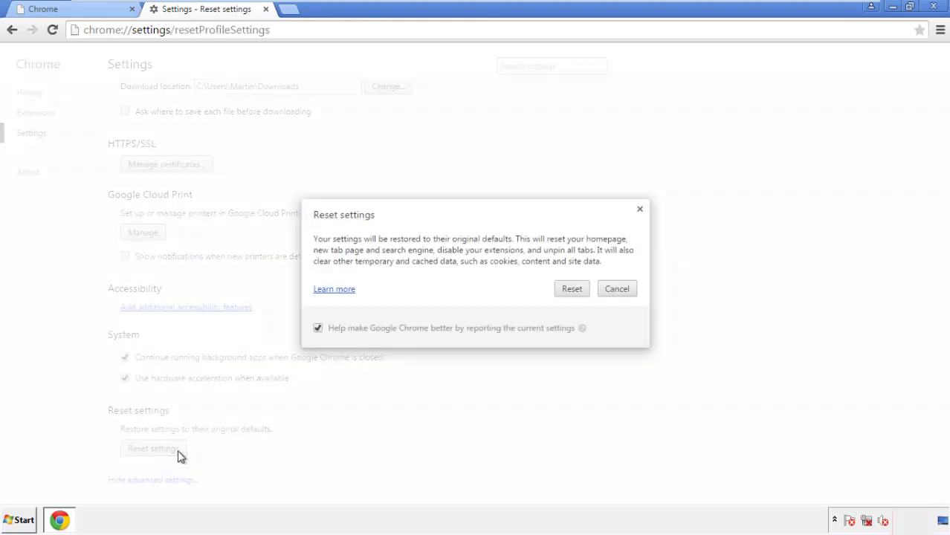
{"action": "left_click", "coordinate": [572, 290]}
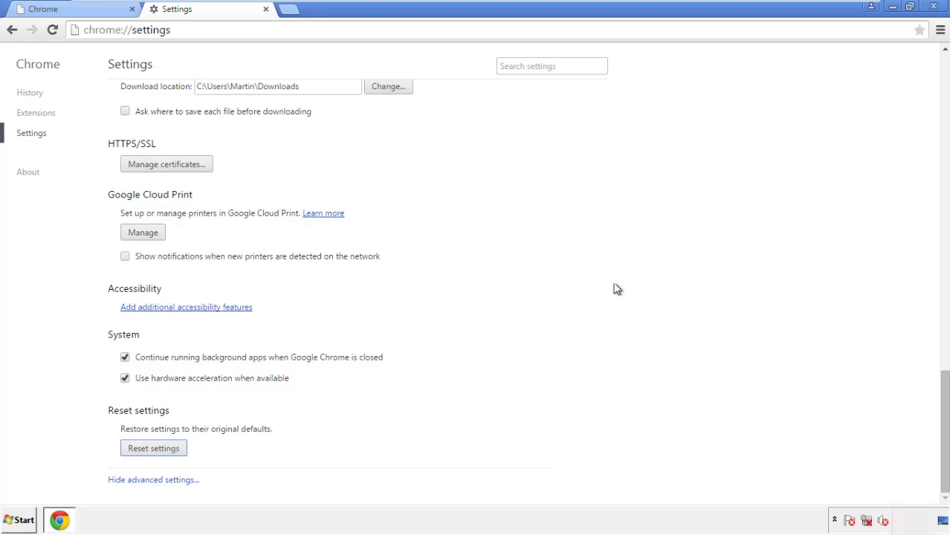
{"action": "left_click", "coordinate": [933, 6]}
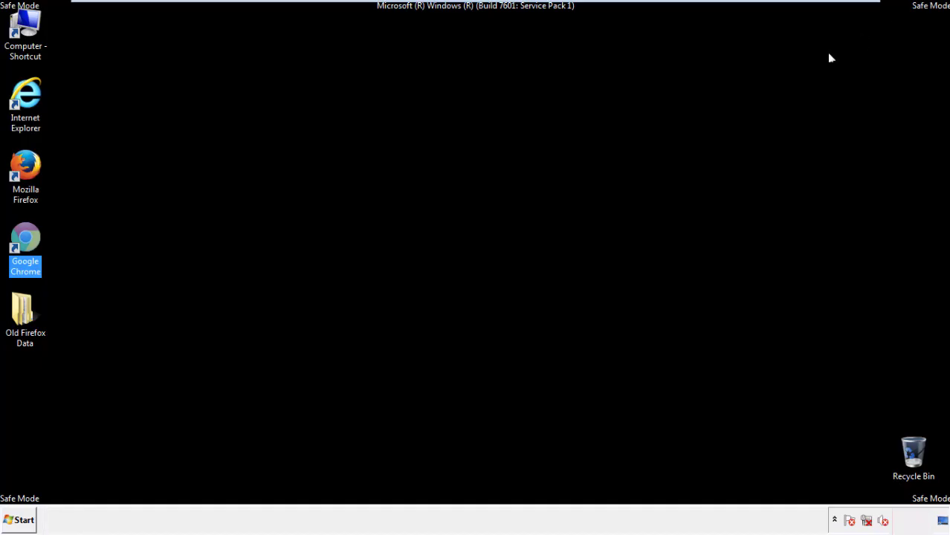
Launch Firefox, remove the Search Mine add-on in the Add-ons manager, and close Firefox
{"action": "left_click", "coordinate": [513, 240]}
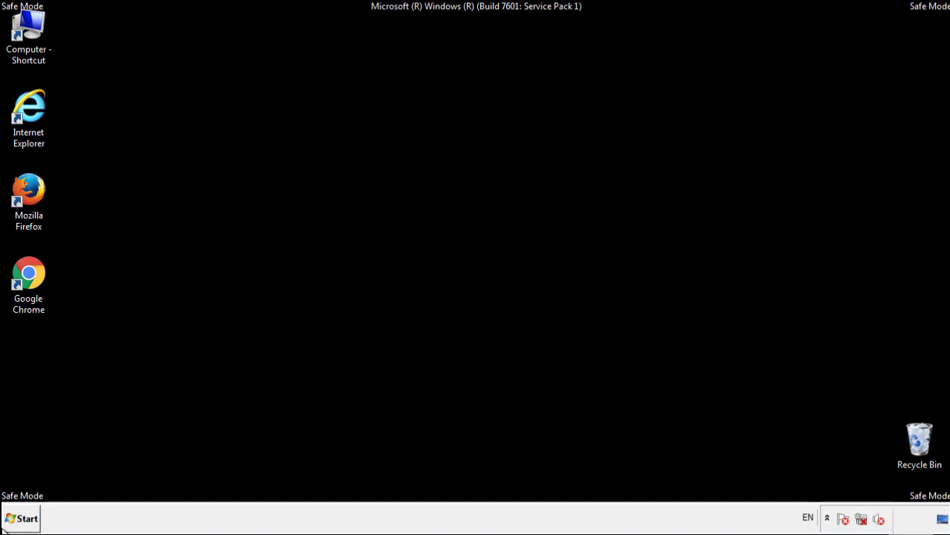
{"action": "double_click", "coordinate": [37, 185]}
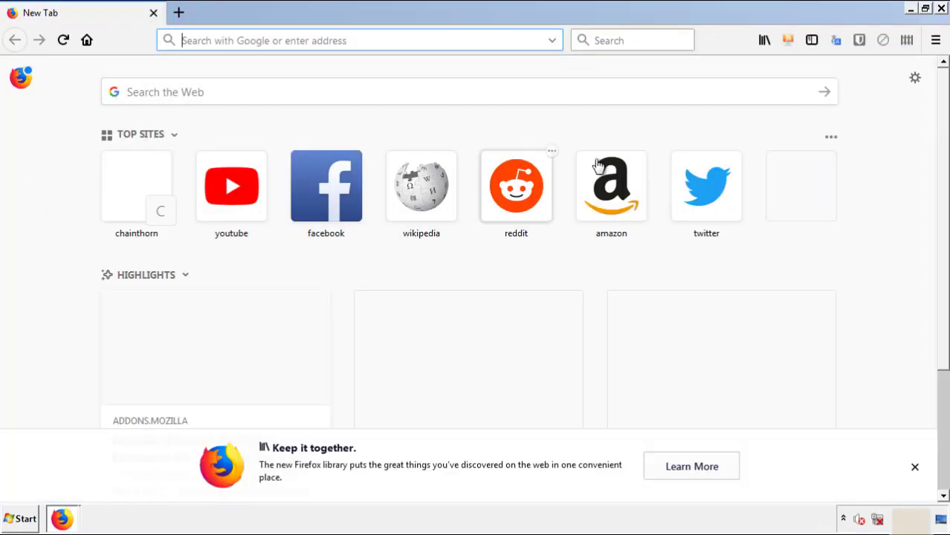
{"action": "left_click", "coordinate": [935, 40]}
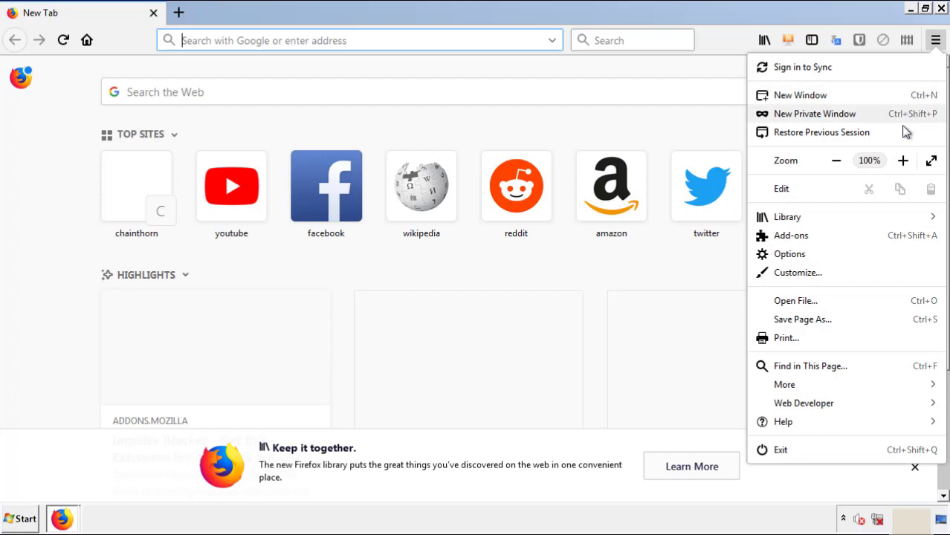
{"action": "left_click", "coordinate": [877, 243]}
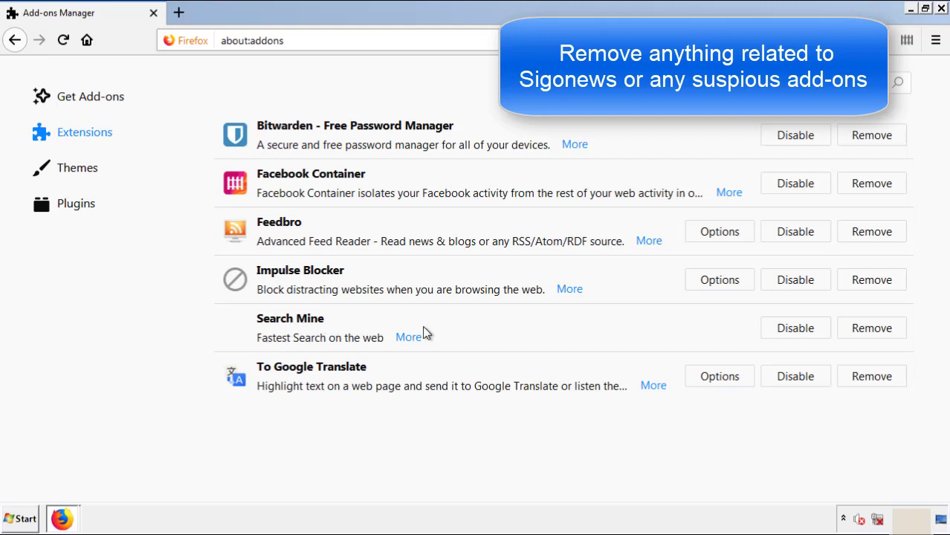
{"action": "left_click", "coordinate": [869, 331]}
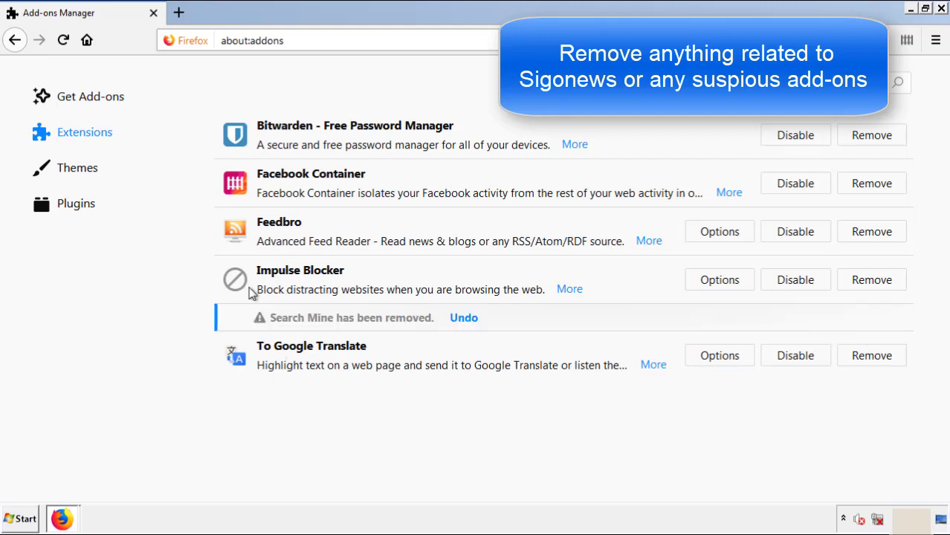
{"action": "left_click", "coordinate": [942, 10]}
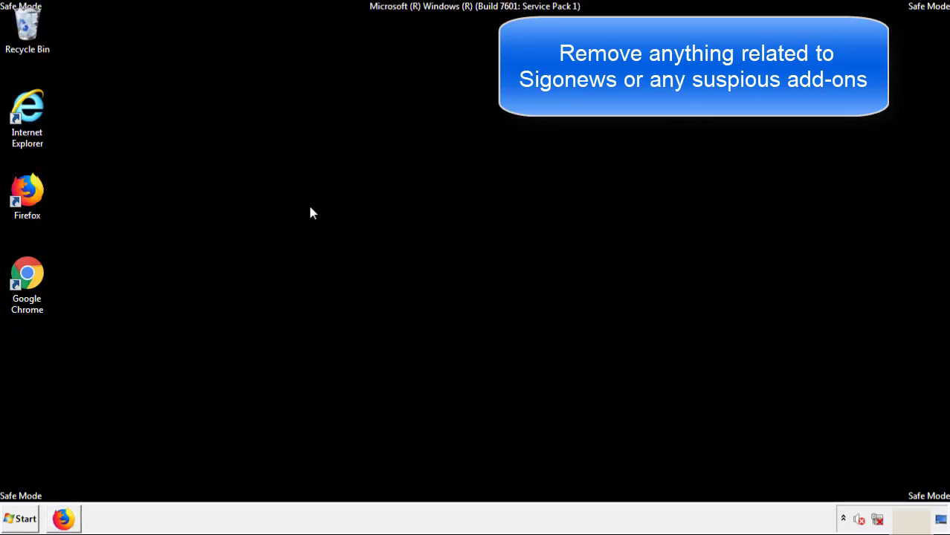
Remove Search Mine from Chrome's Extensions page via More tools, close Chrome, and open Start
{"action": "double_click", "coordinate": [26, 289]}
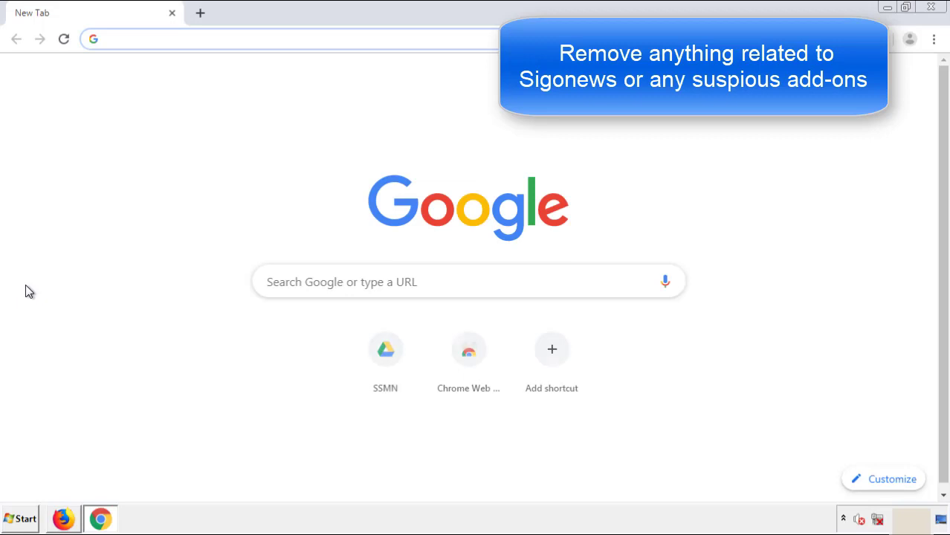
{"action": "left_click", "coordinate": [934, 39]}
{"action": "mouse_move", "coordinate": [853, 261]}
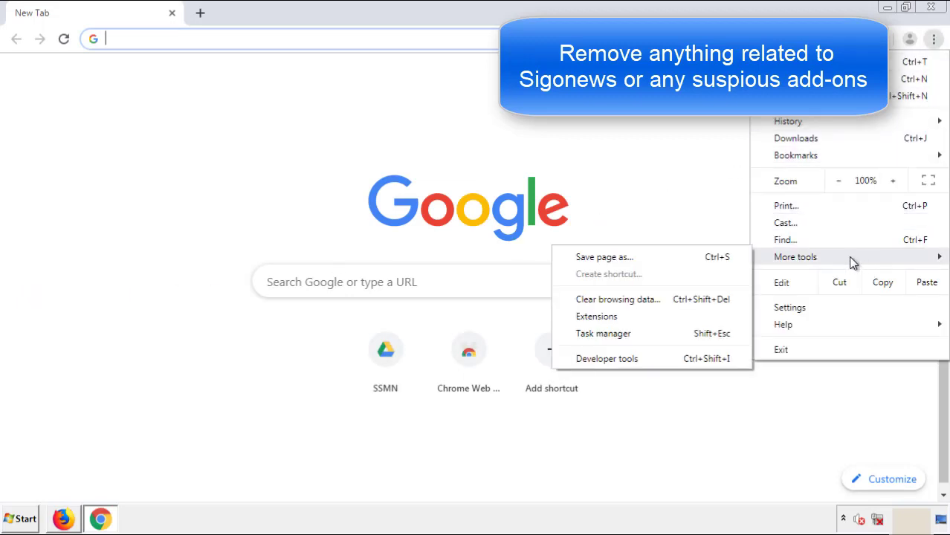
{"action": "left_click", "coordinate": [604, 316]}
{"action": "scroll", "coordinate": [223, 216], "scroll_direction": "down", "scroll_amount": 6}
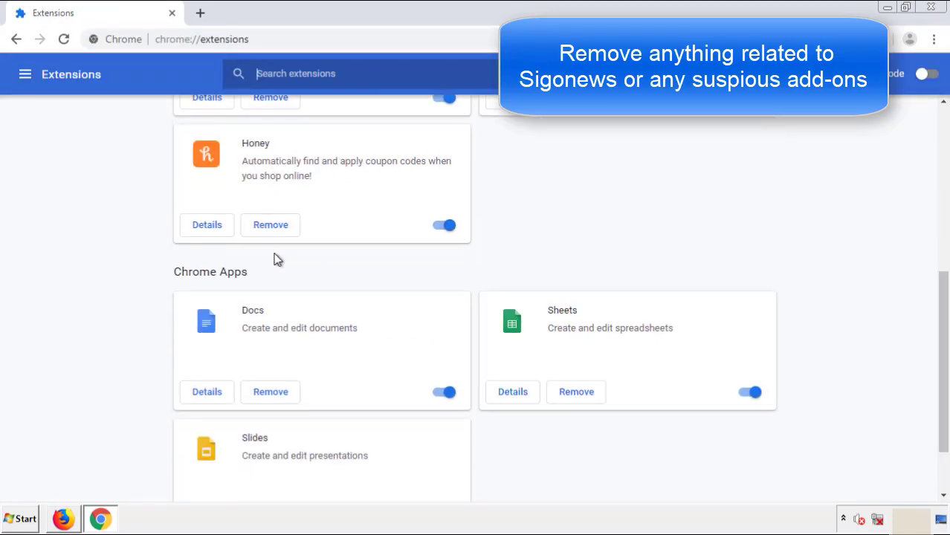
{"action": "scroll", "coordinate": [361, 272], "scroll_direction": "up", "scroll_amount": 6}
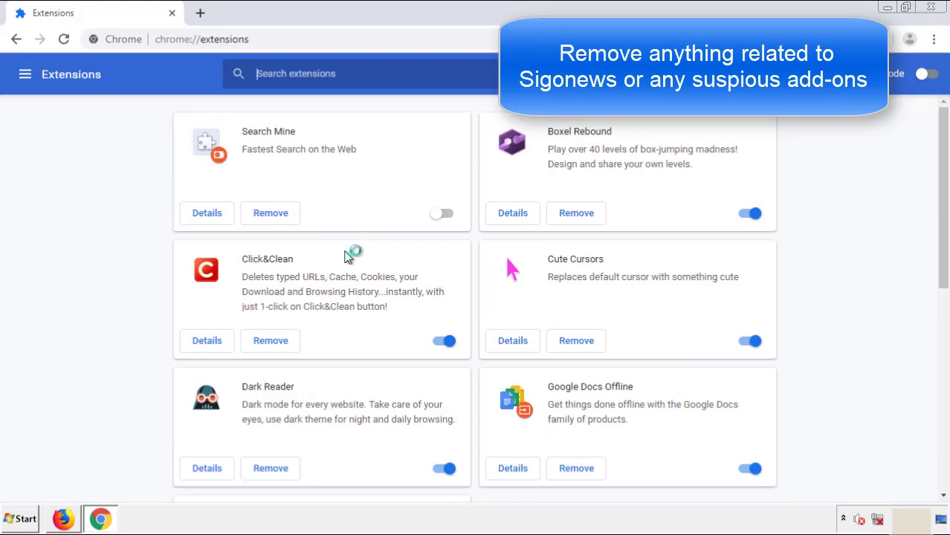
{"action": "left_click", "coordinate": [269, 215]}
{"action": "left_click", "coordinate": [534, 123]}
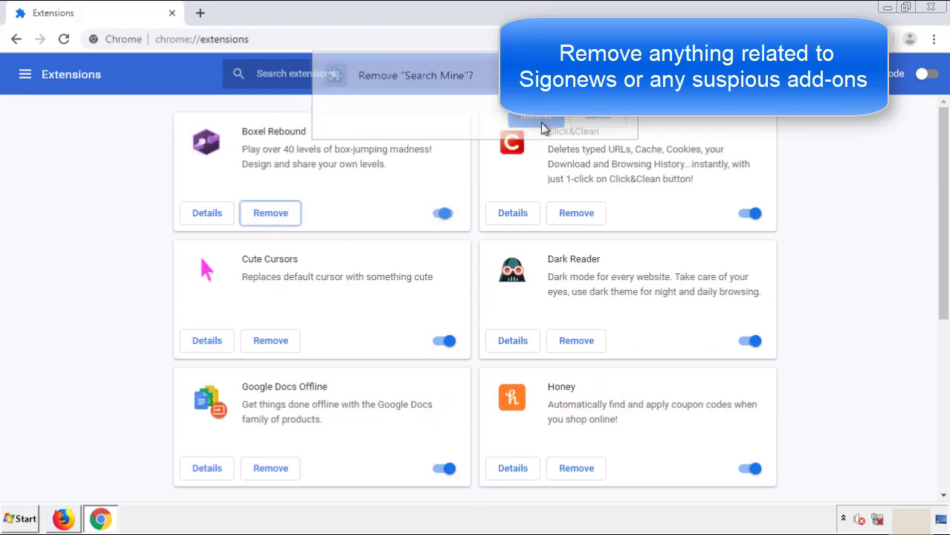
{"action": "left_click", "coordinate": [940, 12]}
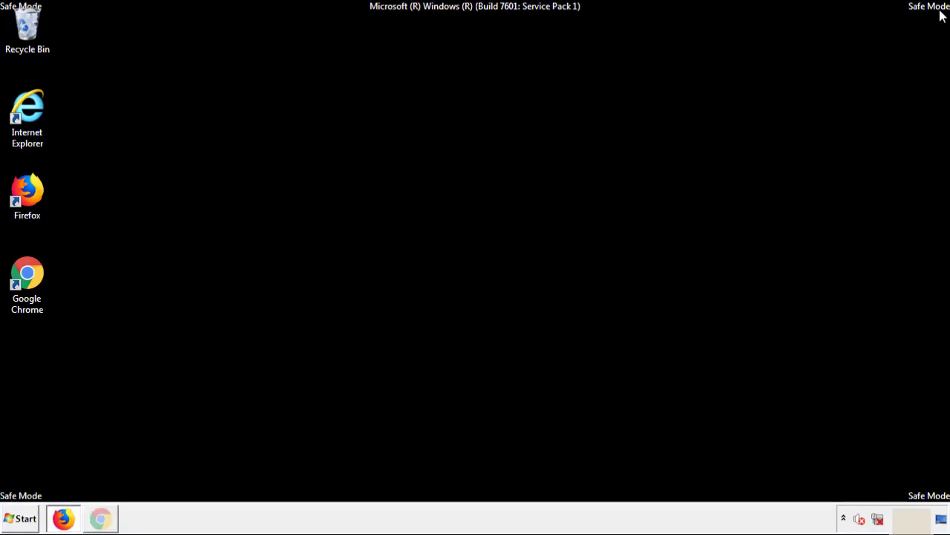
{"action": "left_click", "coordinate": [25, 523]}
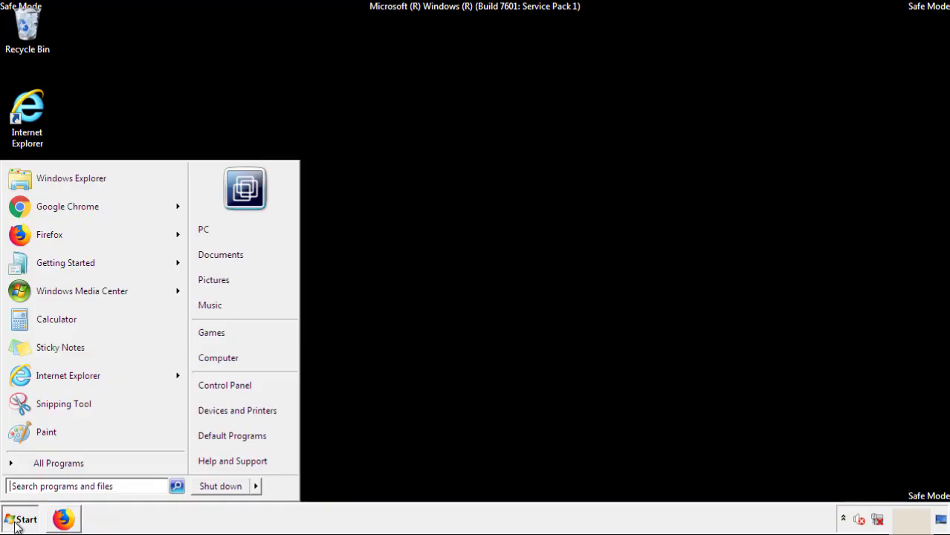